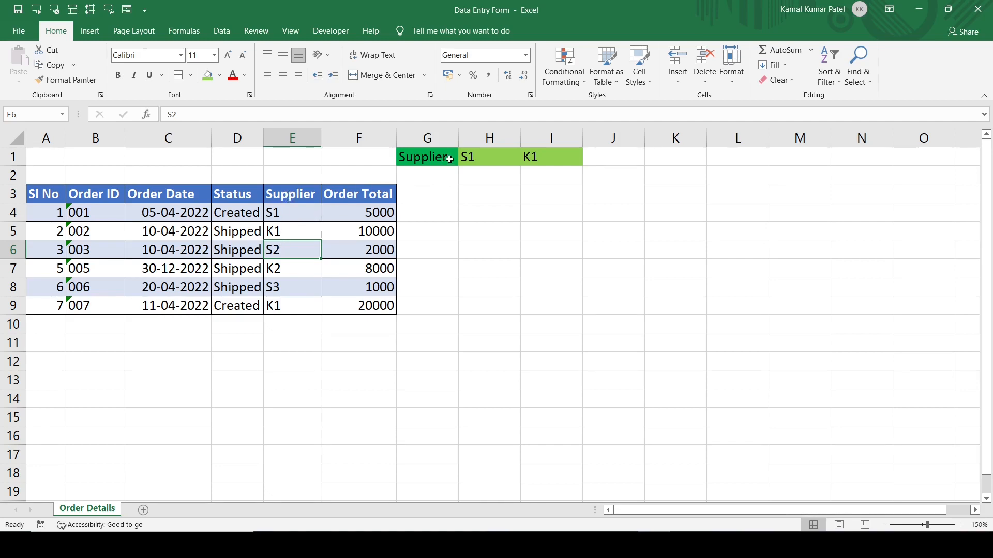
- Enter =SUMIFS(F4:F9,E4:E9,H1) in J1 to total the orders for the supplier in H1
{"action": "left_click", "coordinate": [601, 161]}
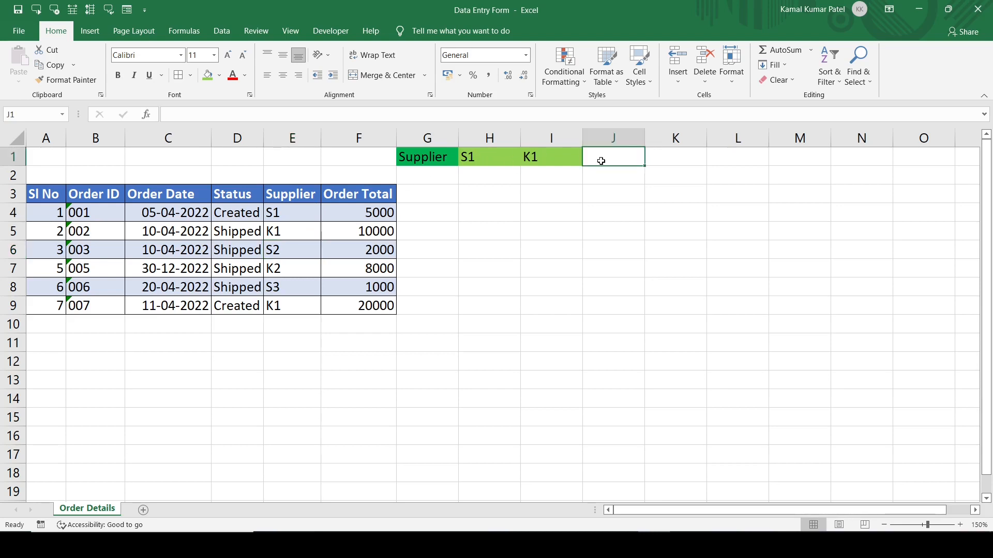
{"action": "type", "text": "=sumi"}
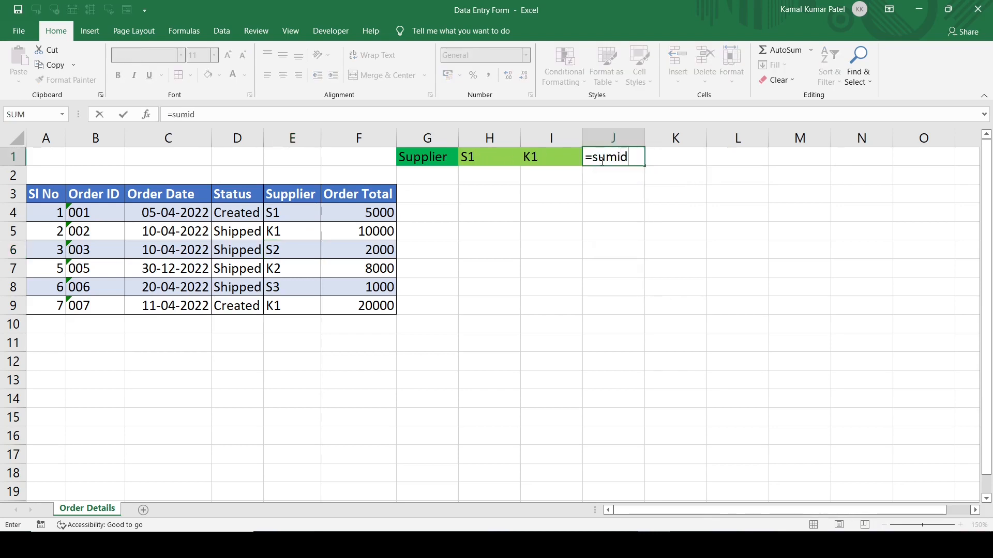
{"action": "type", "text": "fs("}
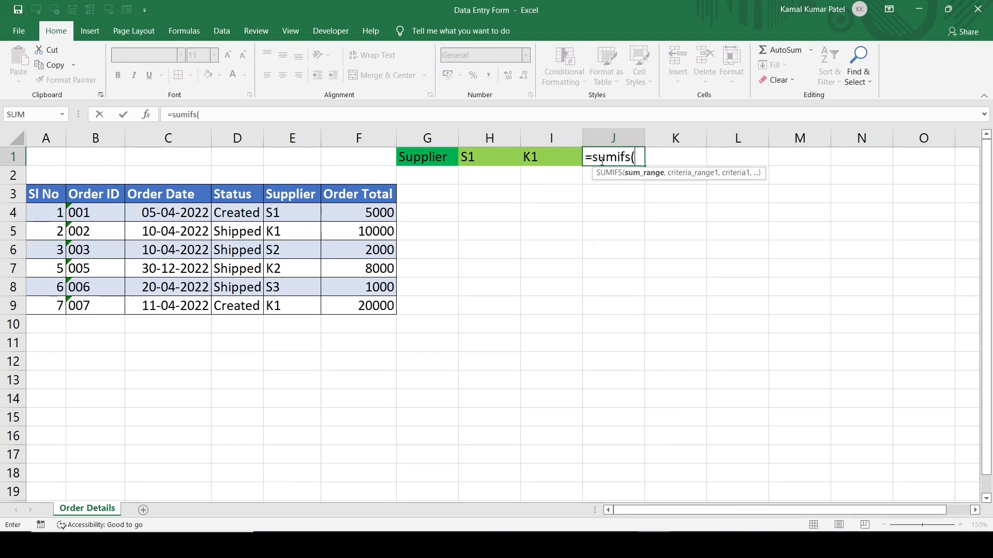
{"action": "left_click", "coordinate": [354, 212]}
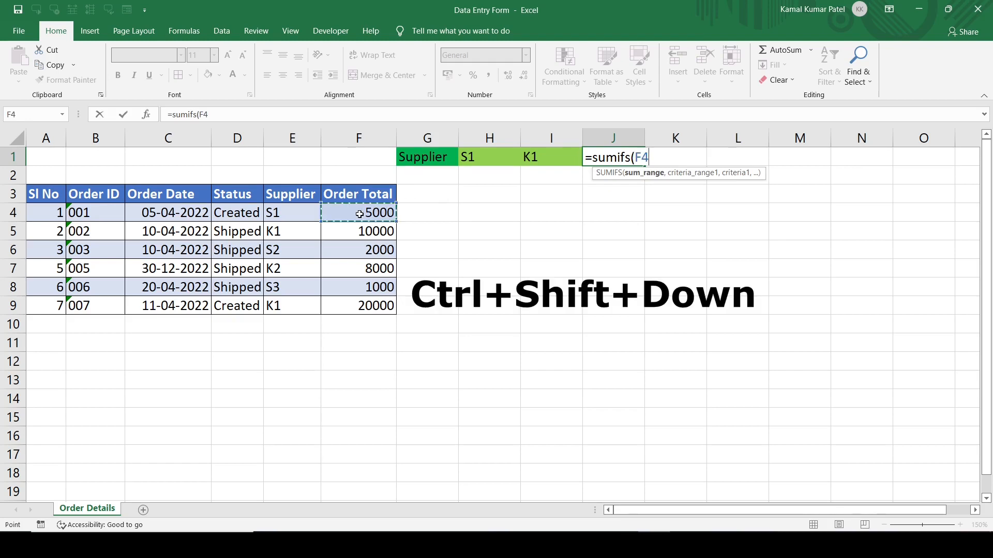
{"action": "key", "text": "ctrl+shift+Down"}
{"action": "type", "text": ","}
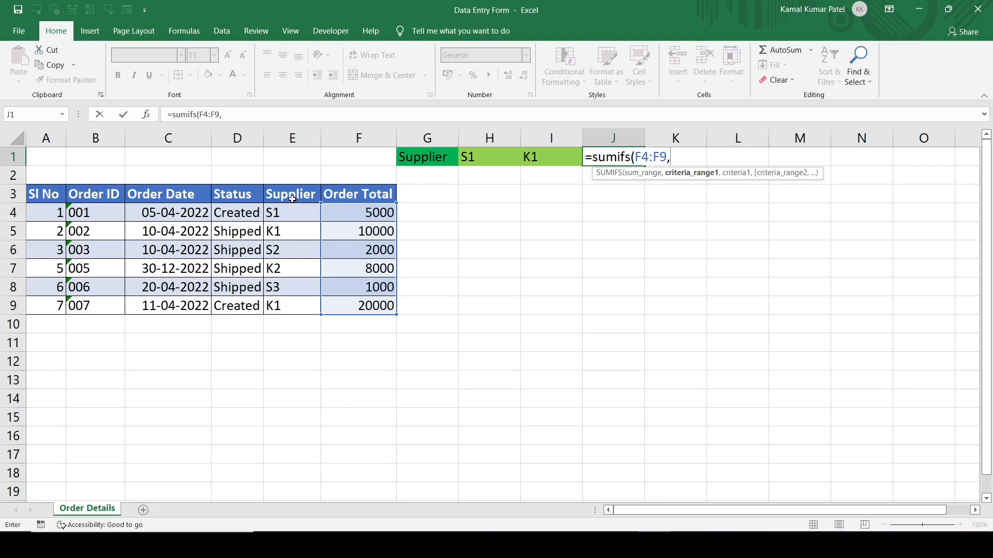
{"action": "left_click", "coordinate": [276, 212]}
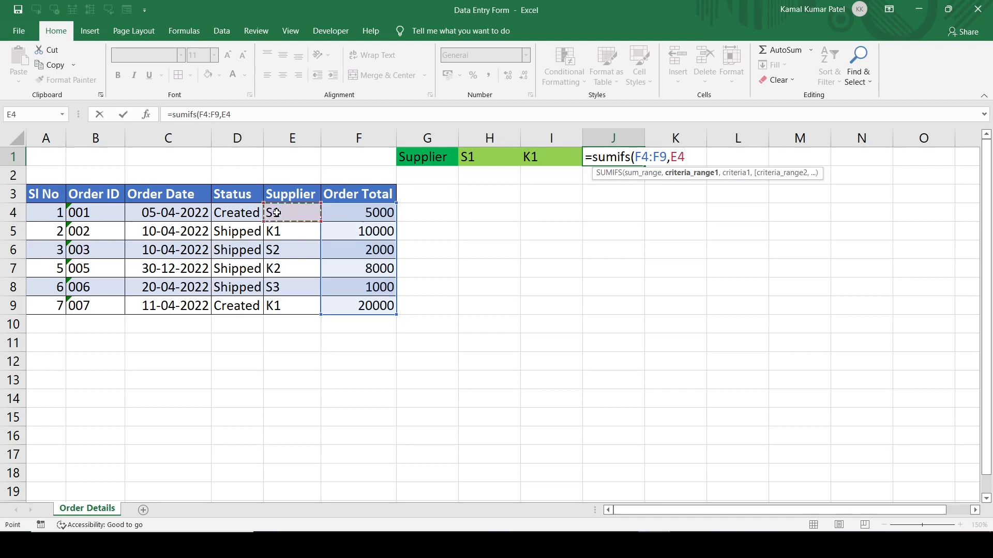
{"action": "key", "text": "ctrl+shift+Down"}
{"action": "type", "text": ","}
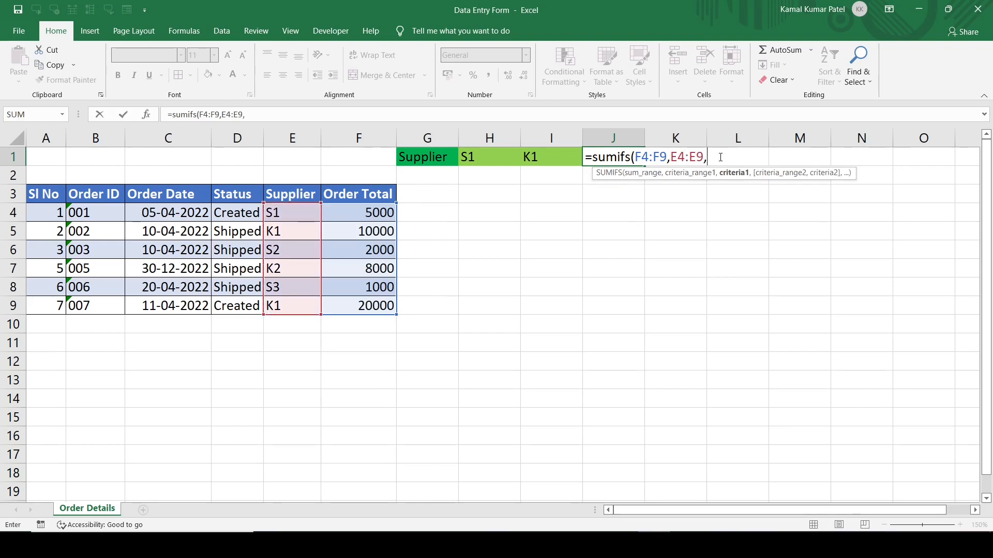
{"action": "left_click", "coordinate": [487, 159]}
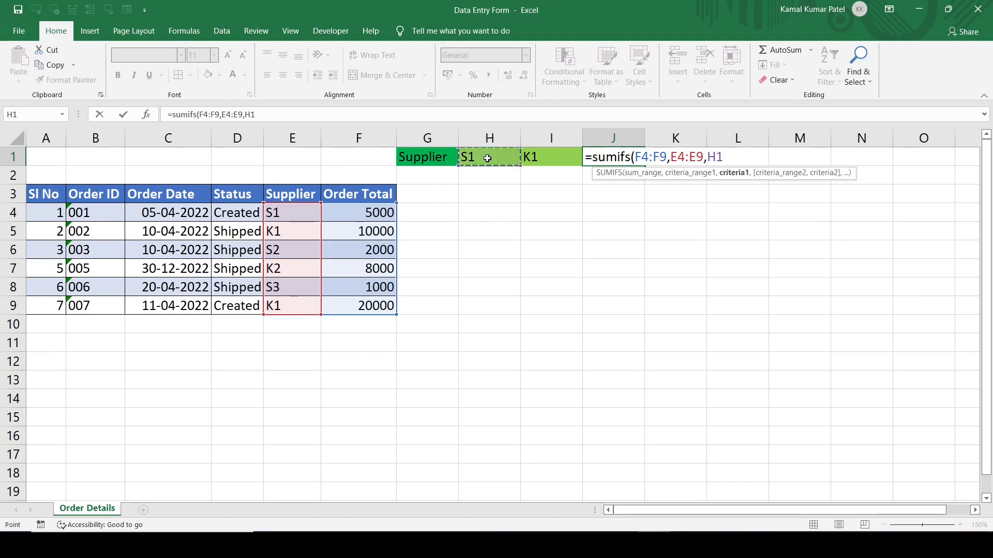
{"action": "type", "text": ")"}
{"action": "key", "text": "Return"}
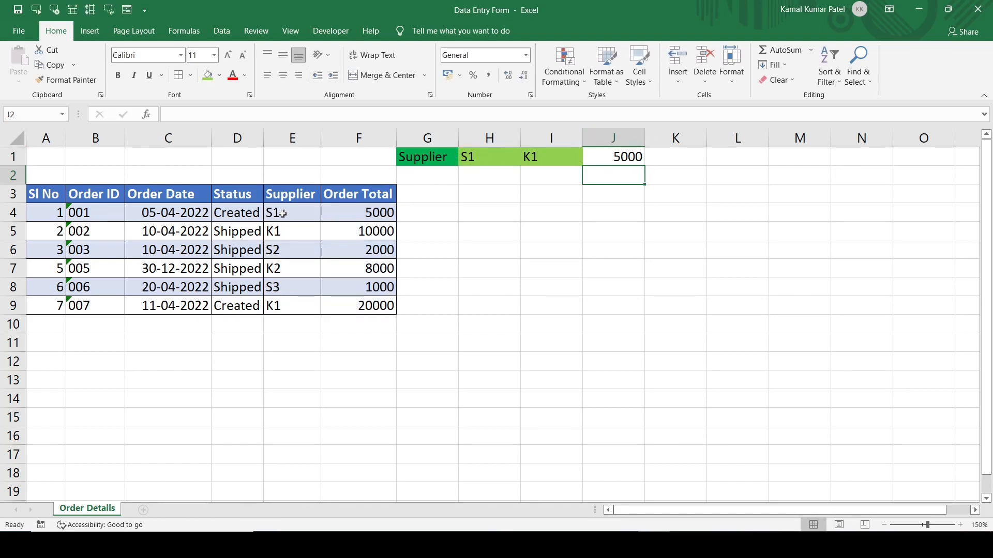
- Extend J1's formula by adding a copied second term, SUMIFS(F4:F9,E4:E9,I1)
{"action": "double_click", "coordinate": [617, 156]}
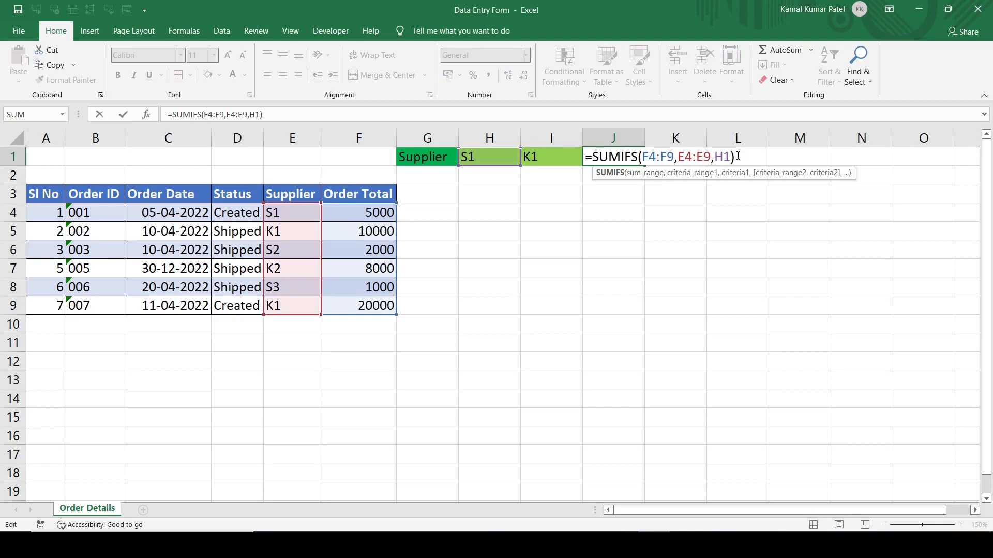
{"action": "left_click_drag", "start_coordinate": [738, 156], "coordinate": [592, 157]}
{"action": "key", "text": "ctrl+c"}
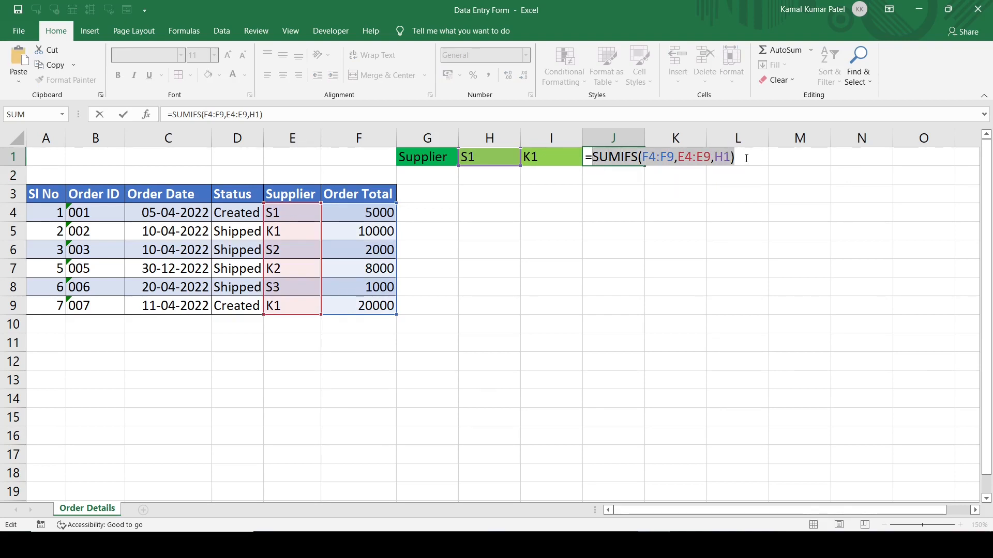
{"action": "left_click", "coordinate": [746, 159]}
{"action": "type", "text": "+"}
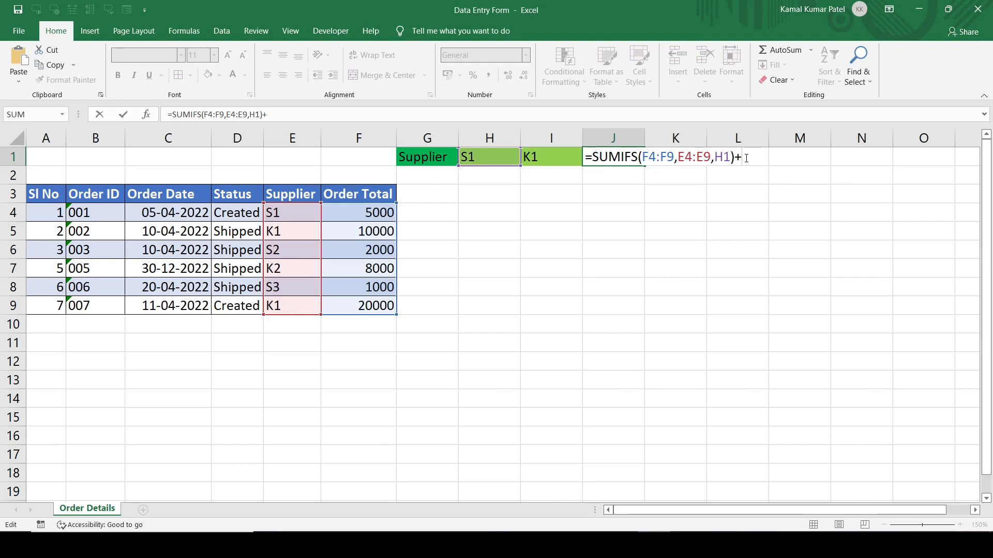
{"action": "key", "text": "ctrl+v"}
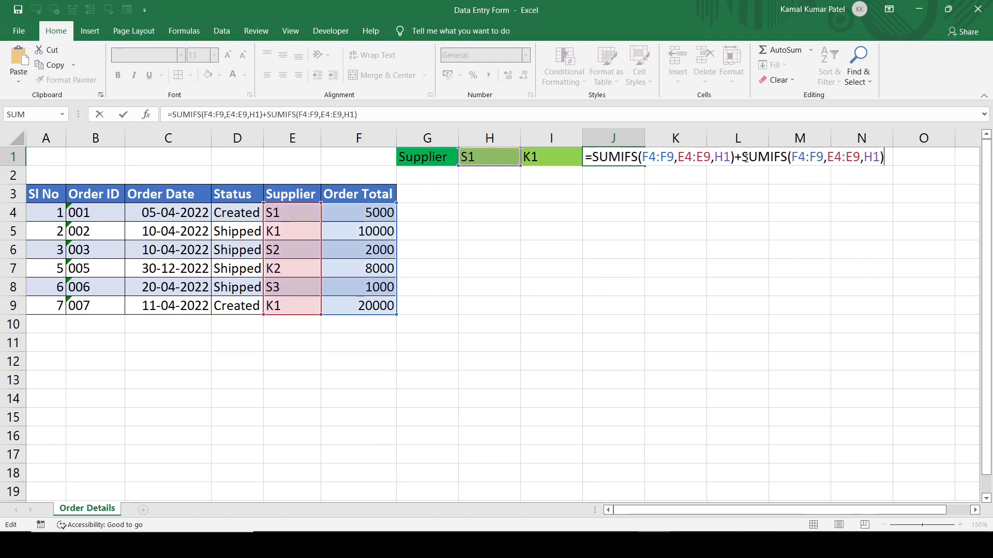
{"action": "left_click", "coordinate": [880, 156]}
{"action": "key", "text": "BackSpace"}
{"action": "key", "text": "BackSpace"}
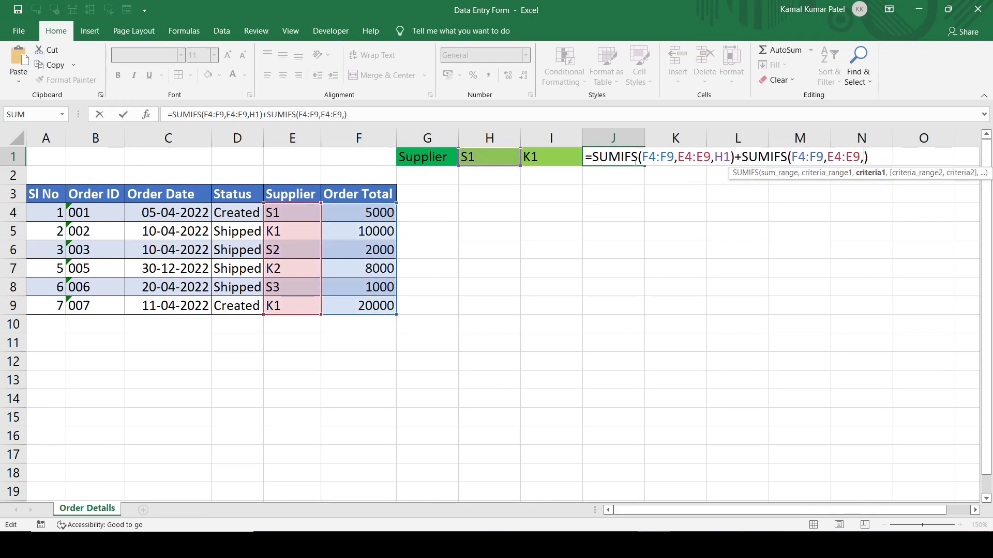
{"action": "left_click", "coordinate": [544, 154]}
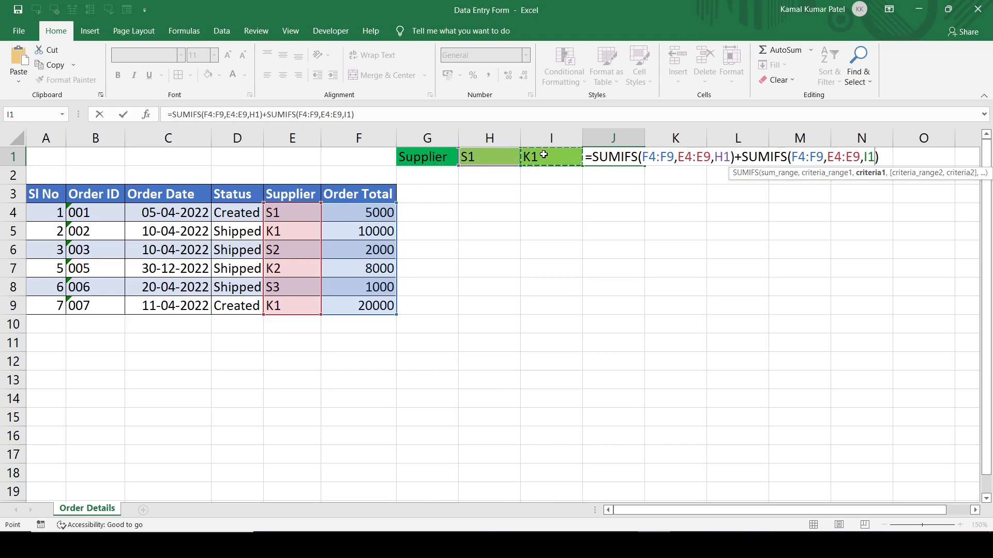
{"action": "key", "text": "Return"}
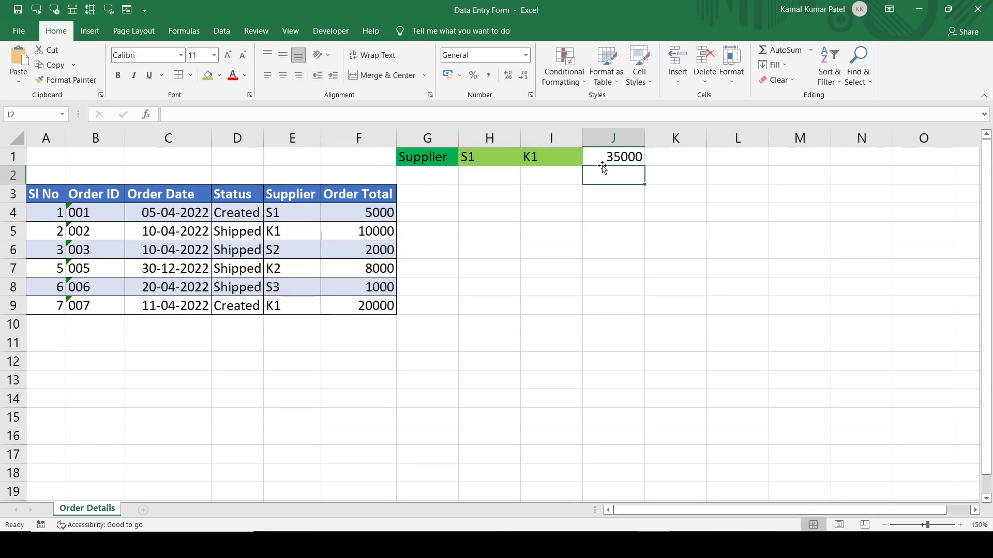
- Remove the second SUMIFS term from J1's formula and change the remaining criterion to the range H1:I1
{"action": "double_click", "coordinate": [620, 157]}
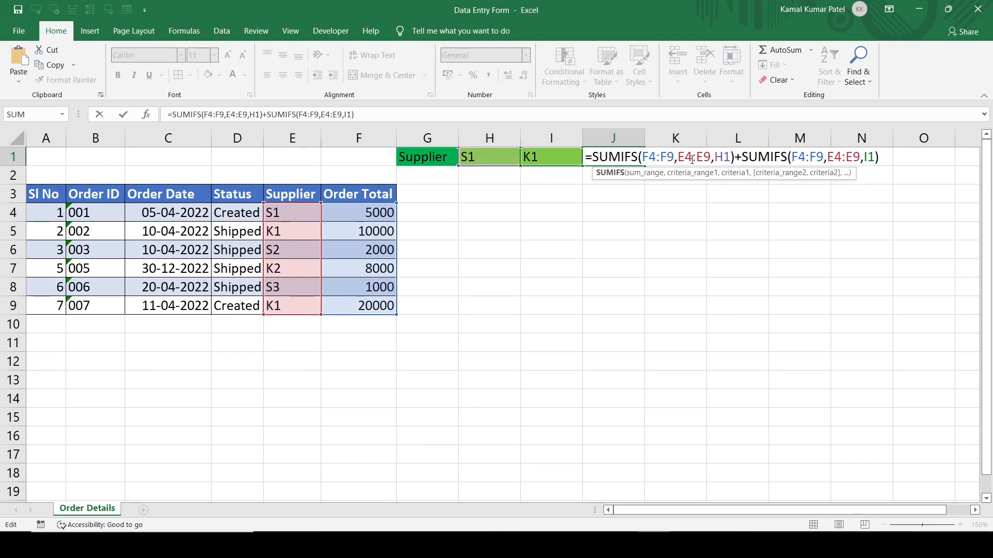
{"action": "left_click", "coordinate": [732, 157]}
{"action": "key", "text": "shift+Right"}
{"action": "key", "text": "shift+Right"}
{"action": "key", "text": "shift+Right"}
{"action": "key", "text": "shift+Right"}
{"action": "key", "text": "shift+Right"}
{"action": "key", "text": "shift+Right"}
{"action": "key", "text": "shift+Right"}
{"action": "key", "text": "shift+Right"}
{"action": "key", "text": "shift+Right"}
{"action": "key", "text": "shift+Right"}
{"action": "key", "text": "shift+Right"}
{"action": "key", "text": "shift+Right"}
{"action": "key", "text": "shift+Right"}
{"action": "key", "text": "shift+Right"}
{"action": "key", "text": "shift+Right"}
{"action": "key", "text": "shift+Right"}
{"action": "key", "text": "shift+Right"}
{"action": "key", "text": "shift+Right"}
{"action": "key", "text": "shift+Right"}
{"action": "key", "text": "shift+Right"}
{"action": "key", "text": "Delete"}
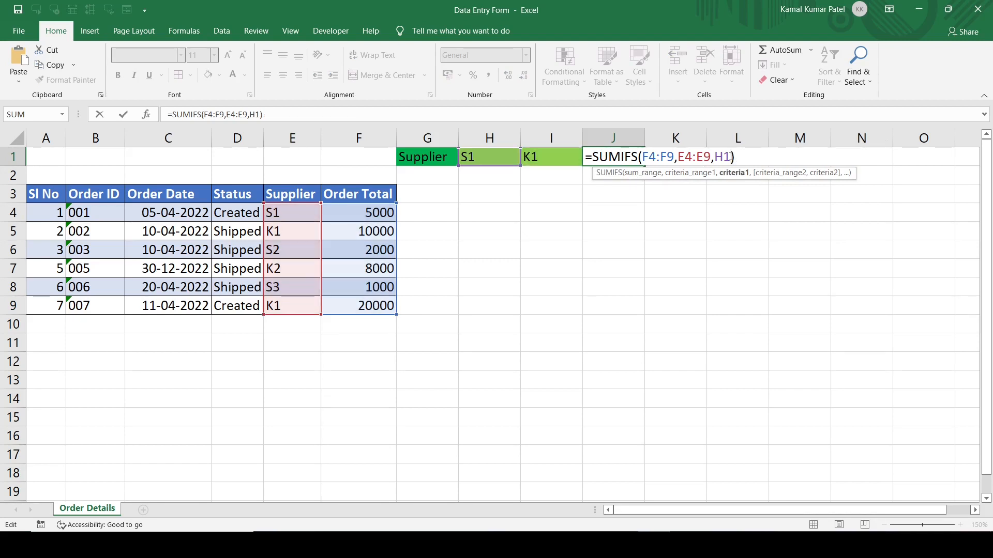
{"action": "key", "text": "BackSpace"}
{"action": "left_click_drag", "start_coordinate": [504, 156], "coordinate": [555, 155]}
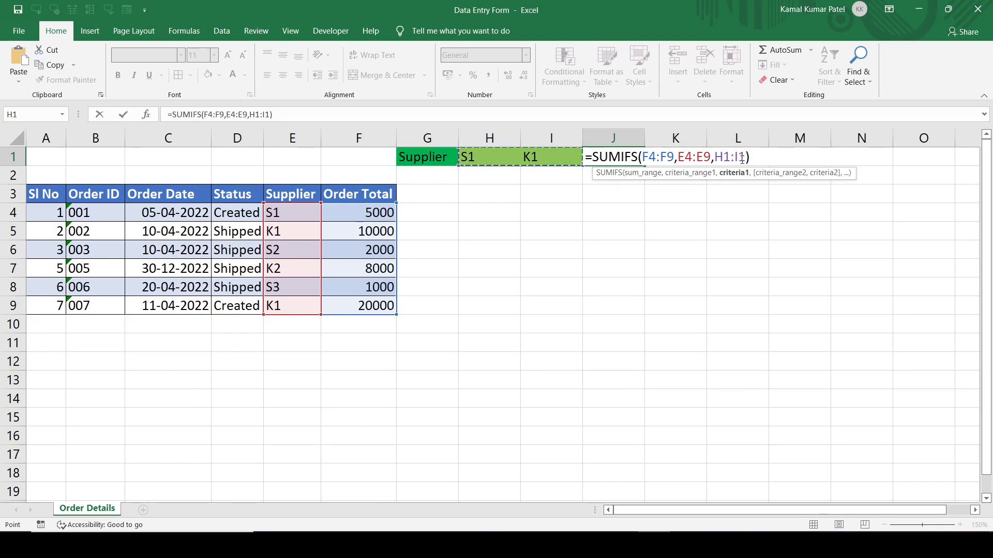
{"action": "key", "text": "ctrl+Return"}
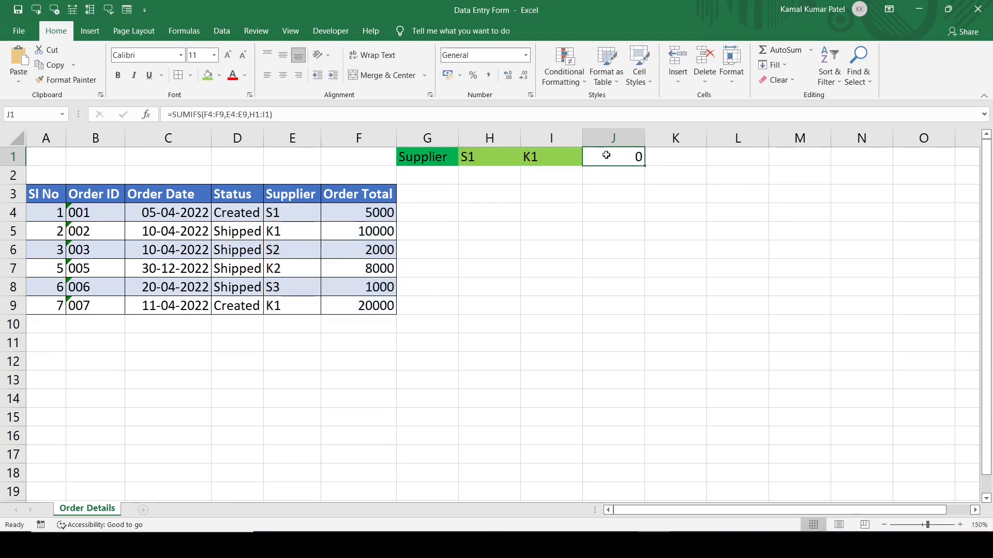
- Wrap the SUMIFS in J1 in a SUM function and enter it as an array formula
{"action": "double_click", "coordinate": [606, 156]}
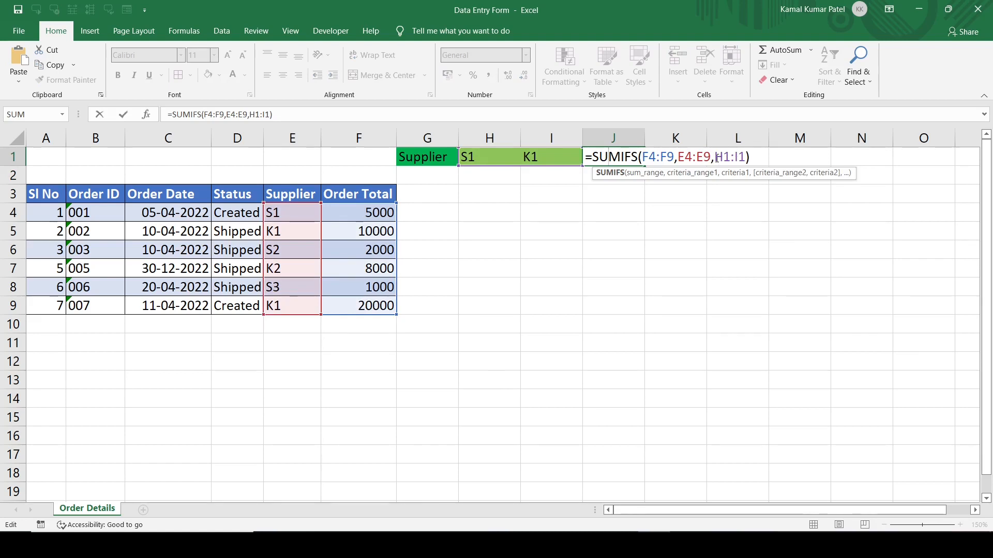
{"action": "left_click", "coordinate": [593, 155]}
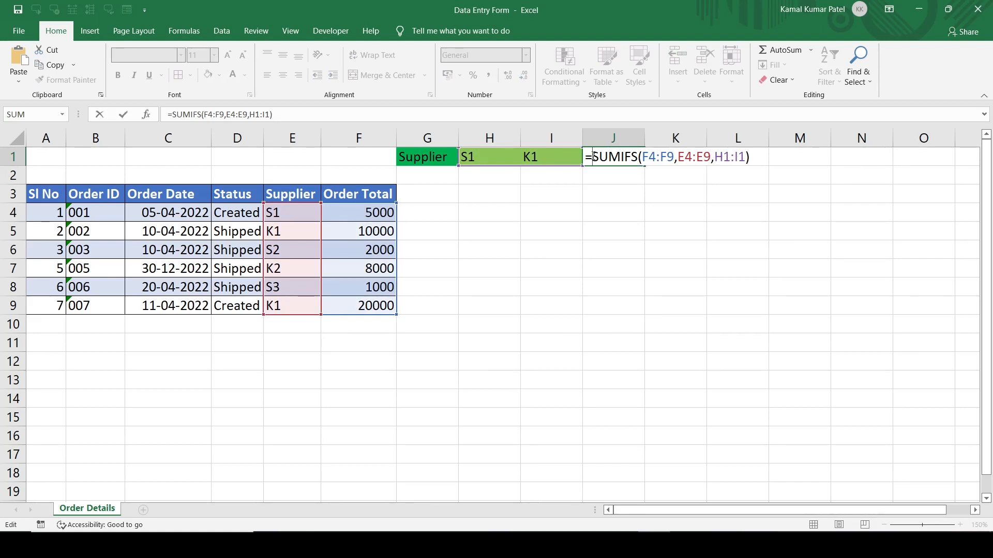
{"action": "type", "text": "SUM"}
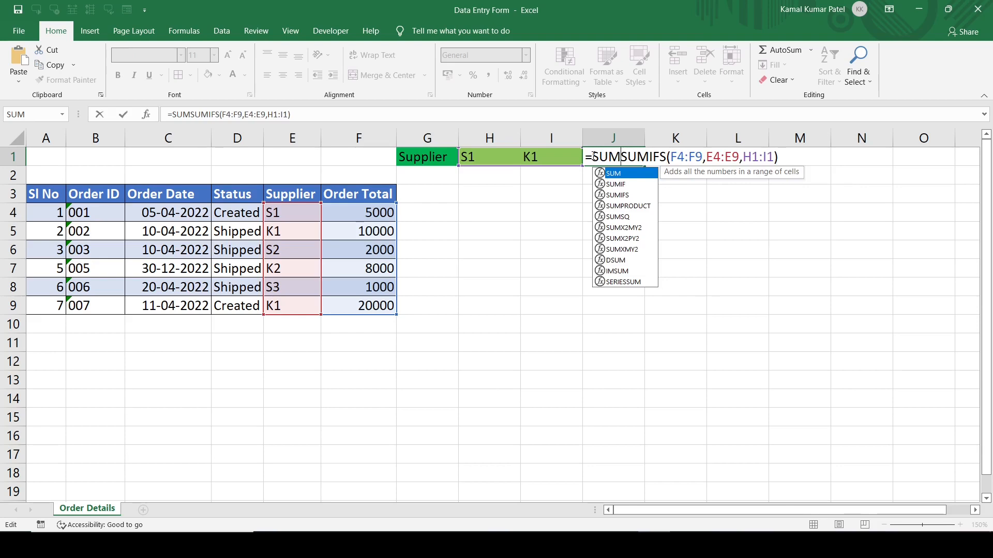
{"action": "type", "text": "("}
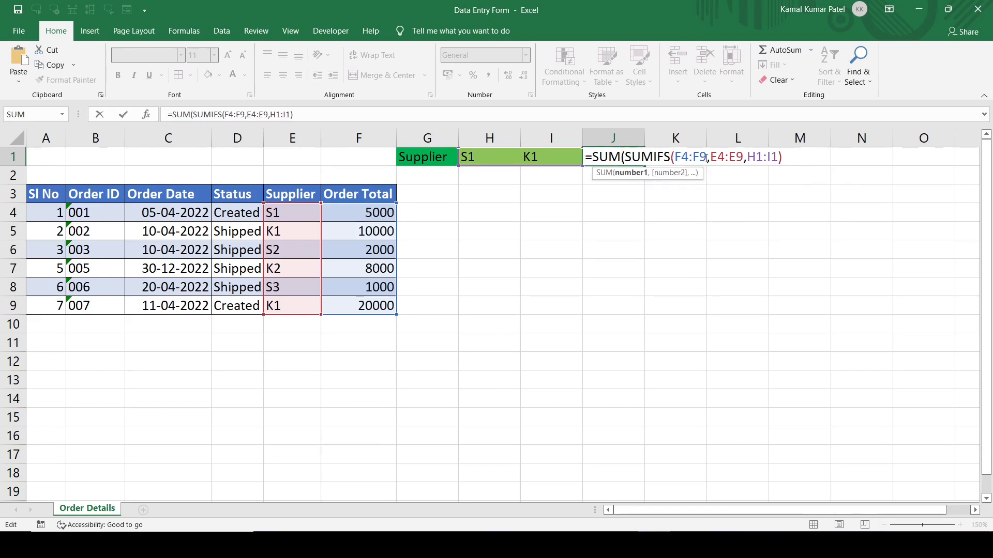
{"action": "type", "text": ")"}
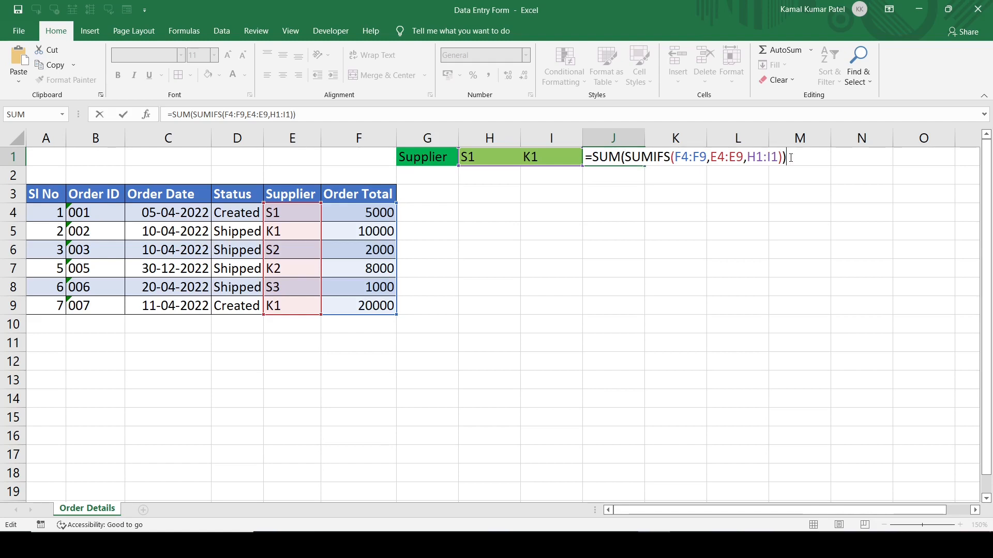
{"action": "key", "text": "Return"}
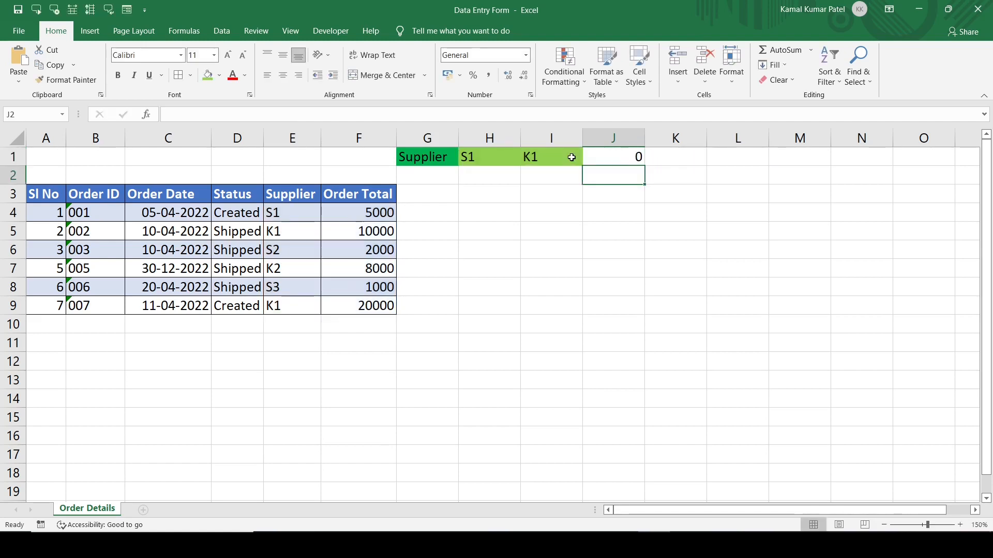
{"action": "double_click", "coordinate": [611, 158]}
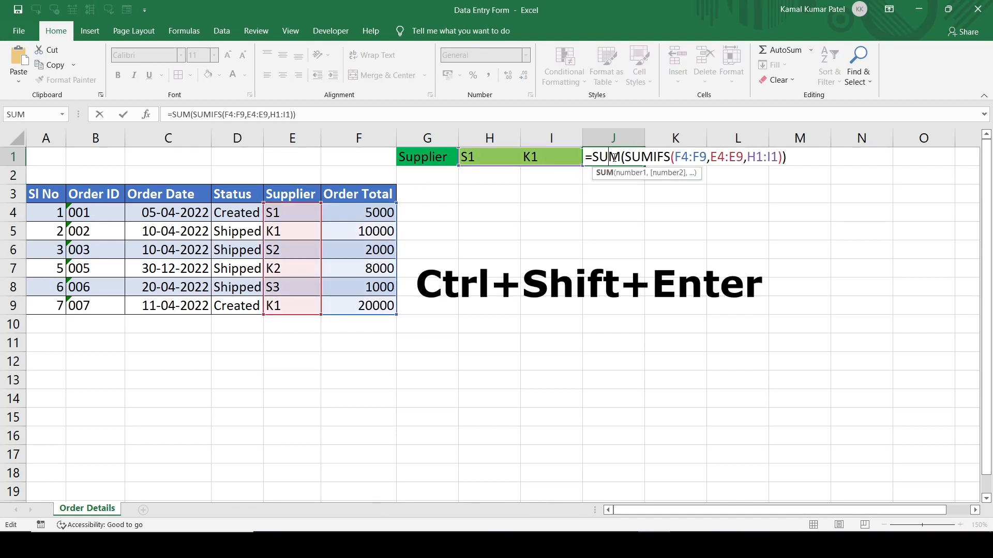
{"action": "key", "text": "ctrl+shift+Return"}
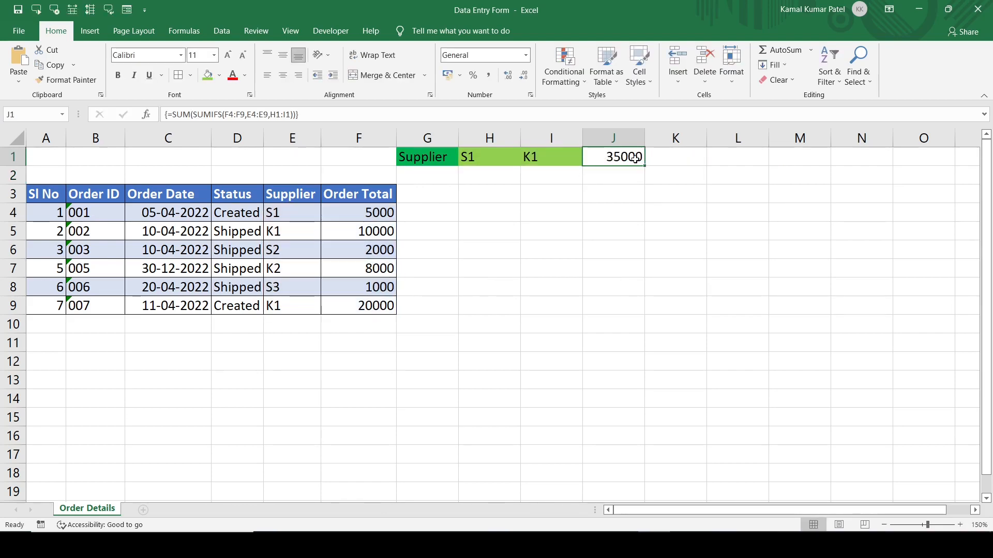
- Change the supplier criterion in I1 to the wildcard K* and review the array formula in J1
{"action": "double_click", "coordinate": [622, 157]}
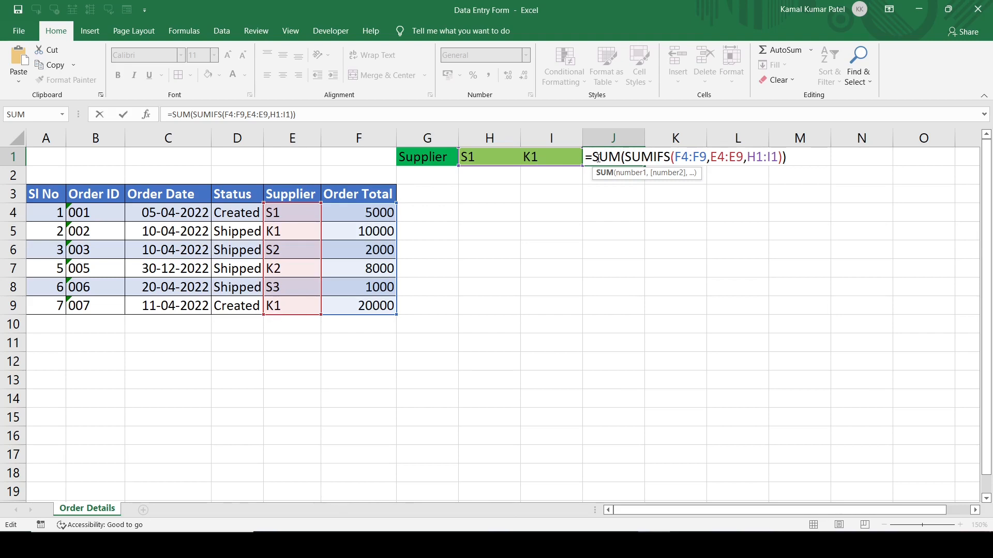
{"action": "key", "text": "Return"}
{"action": "double_click", "coordinate": [557, 157]}
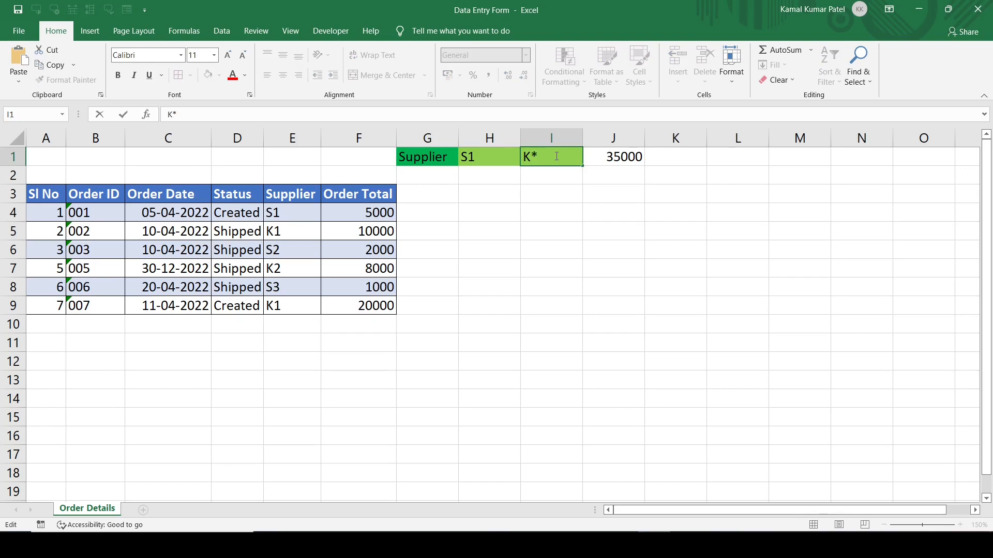
{"action": "key", "text": "Return"}
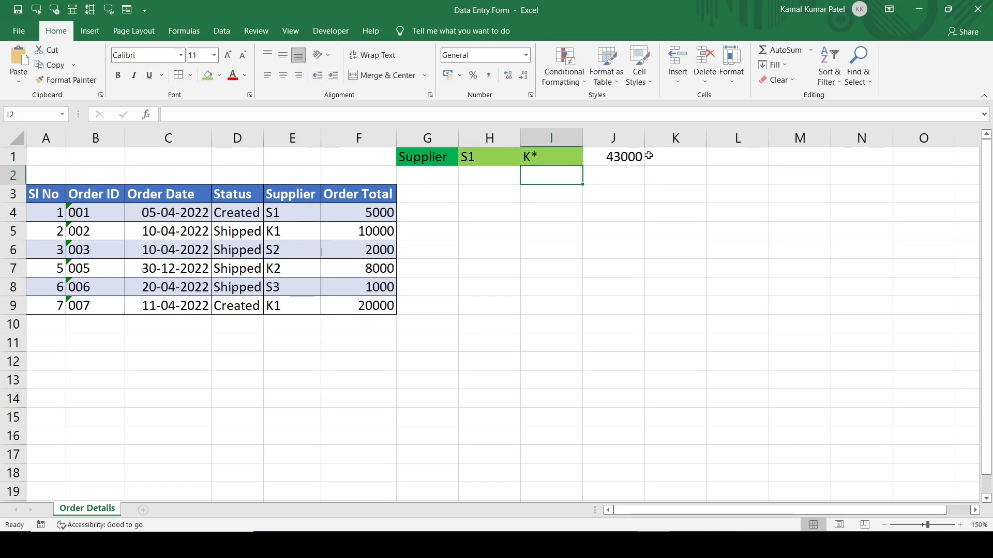
{"action": "left_click", "coordinate": [631, 160]}
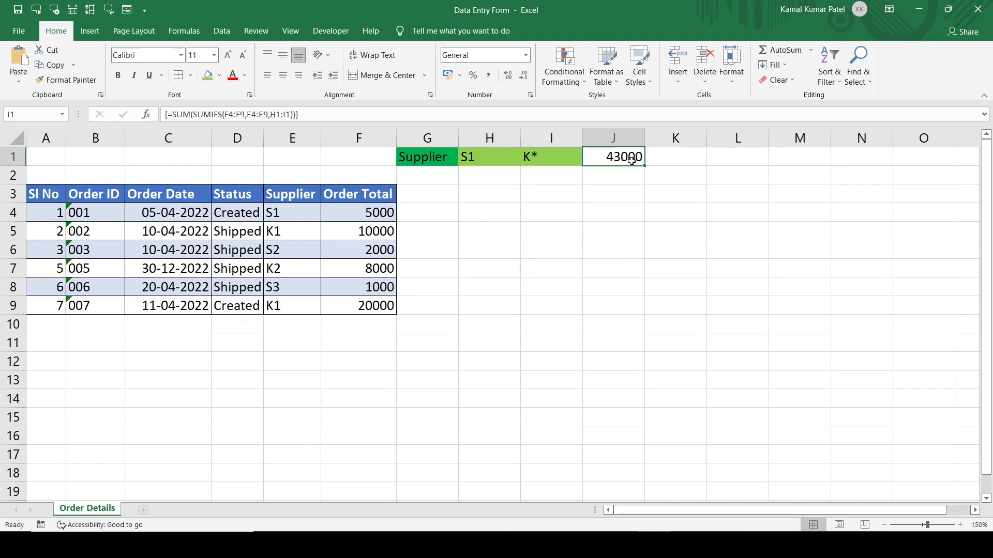
{"action": "double_click", "coordinate": [631, 159]}
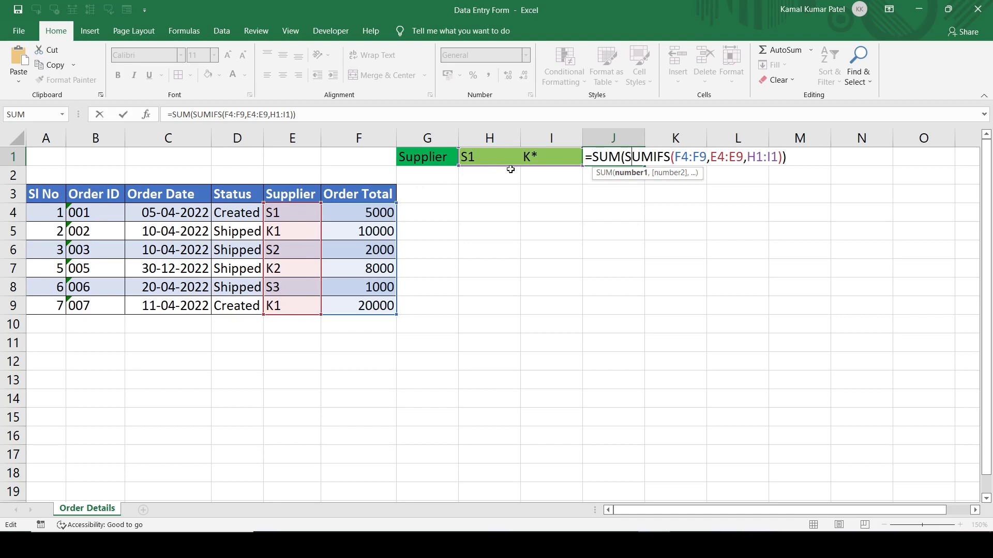
- Leave J1's formula unchanged and filter the order table's Supplier column to S1, K1 and K2
{"action": "left_click", "coordinate": [310, 255]}
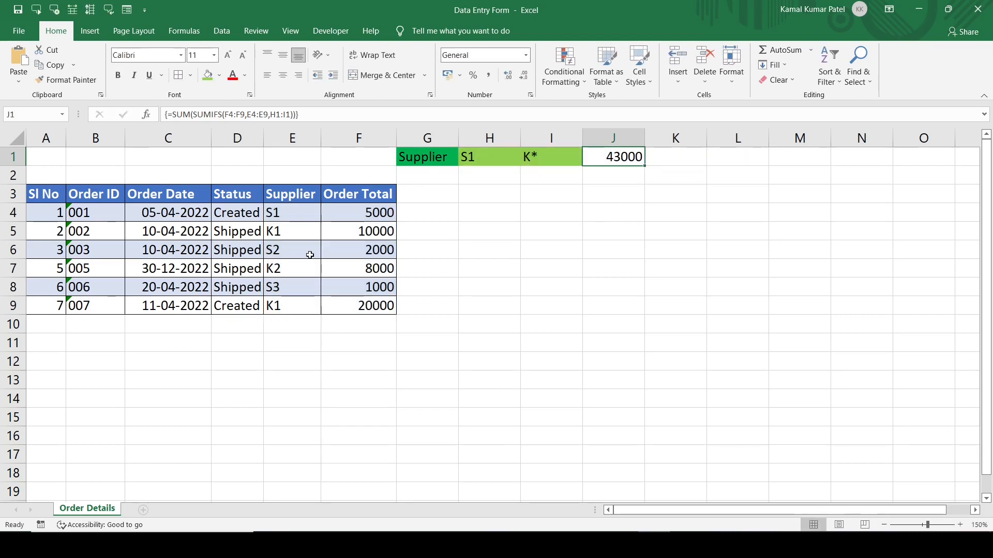
{"action": "key", "text": "alt+a"}
{"action": "key", "text": "t"}
{"action": "key", "text": "alt+Down"}
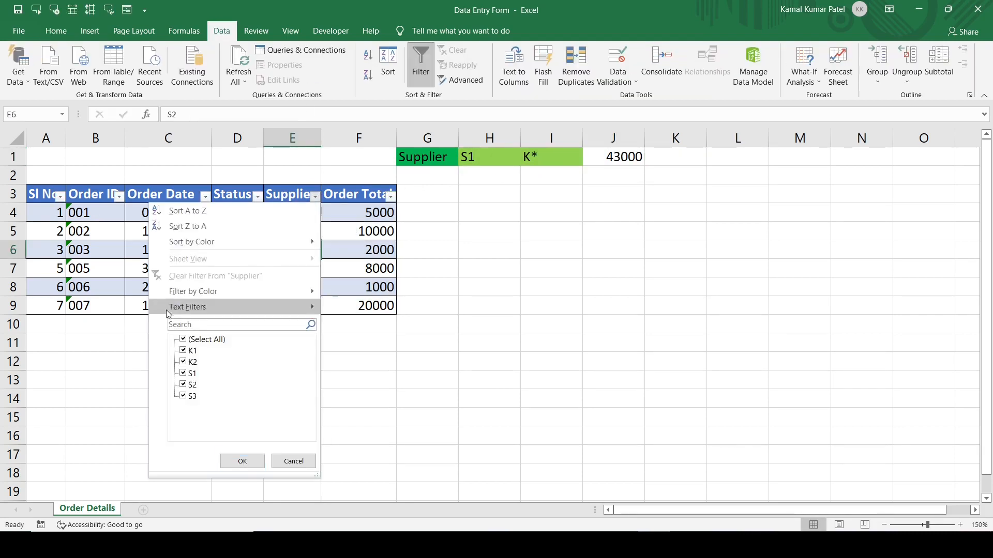
{"action": "left_click", "coordinate": [183, 339]}
{"action": "left_click", "coordinate": [183, 372]}
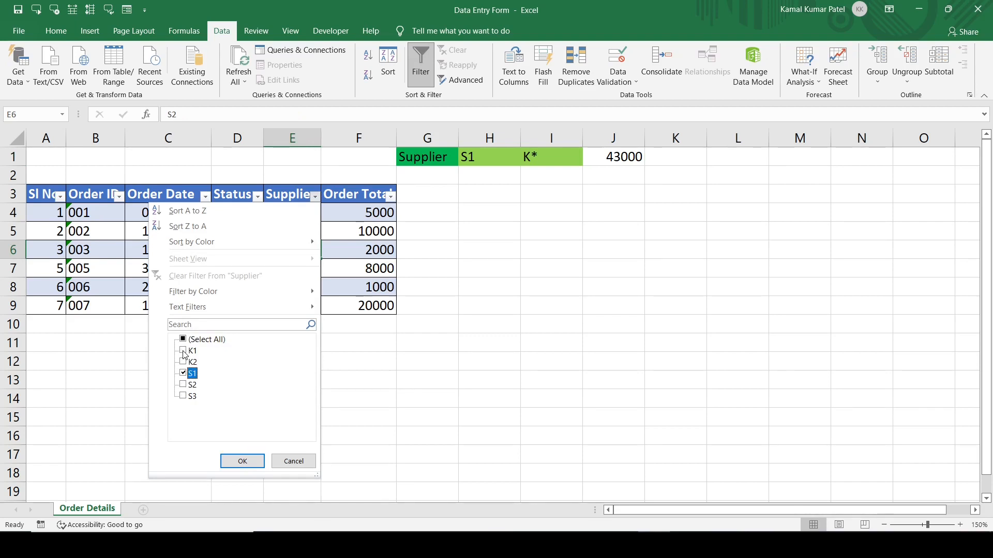
{"action": "left_click", "coordinate": [184, 351]}
{"action": "left_click", "coordinate": [184, 351]}
{"action": "left_click", "coordinate": [184, 362]}
{"action": "key", "text": "Return"}
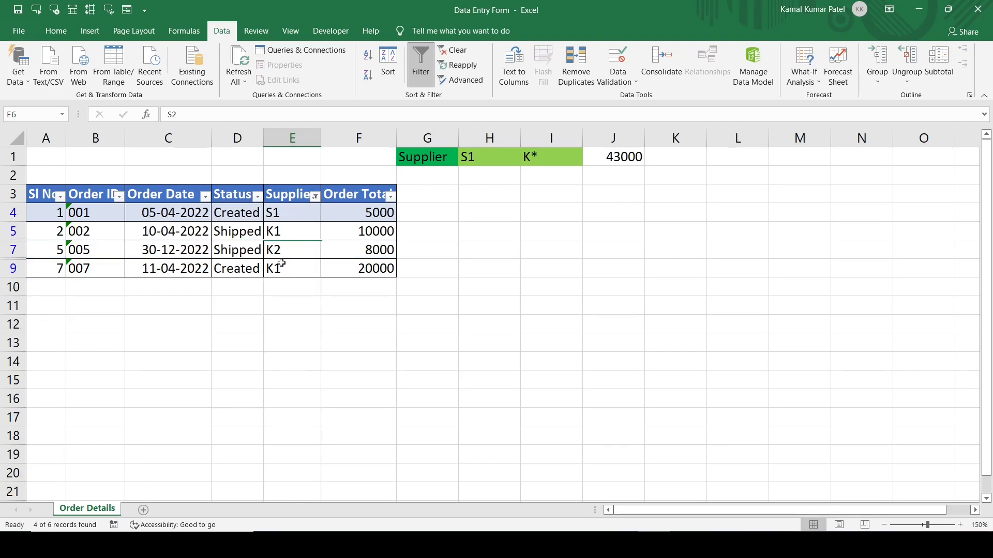
- Check the sum of the filtered order totals against J1 and remove the filter from the table
{"action": "left_click_drag", "start_coordinate": [369, 213], "coordinate": [370, 269]}
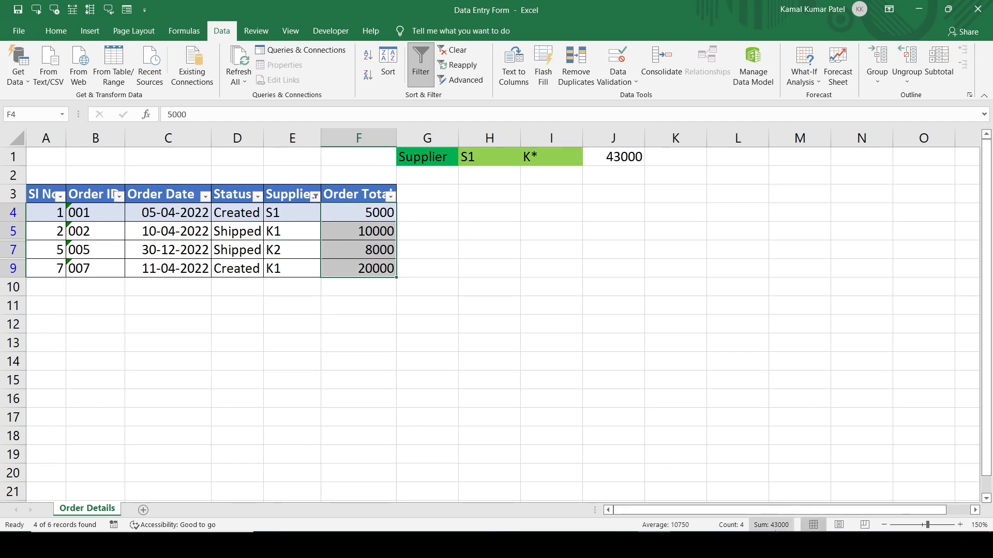
{"action": "key", "text": "ctrl+shift+l"}
- Add the date range C4:C9 with criterion ">10-04-2022" to the SUMIFS in J1 and enter it as an array formula
{"action": "double_click", "coordinate": [625, 158]}
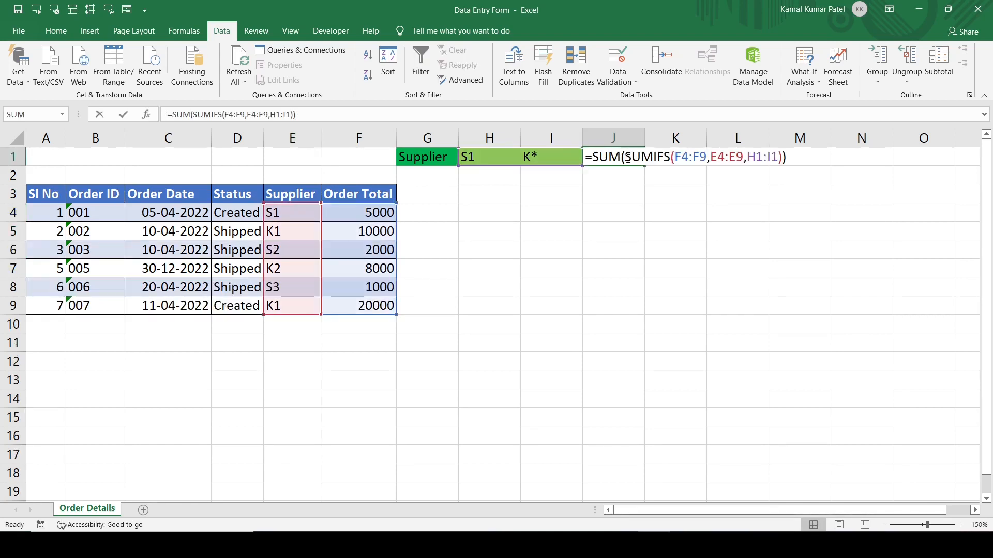
{"action": "left_click", "coordinate": [778, 157]}
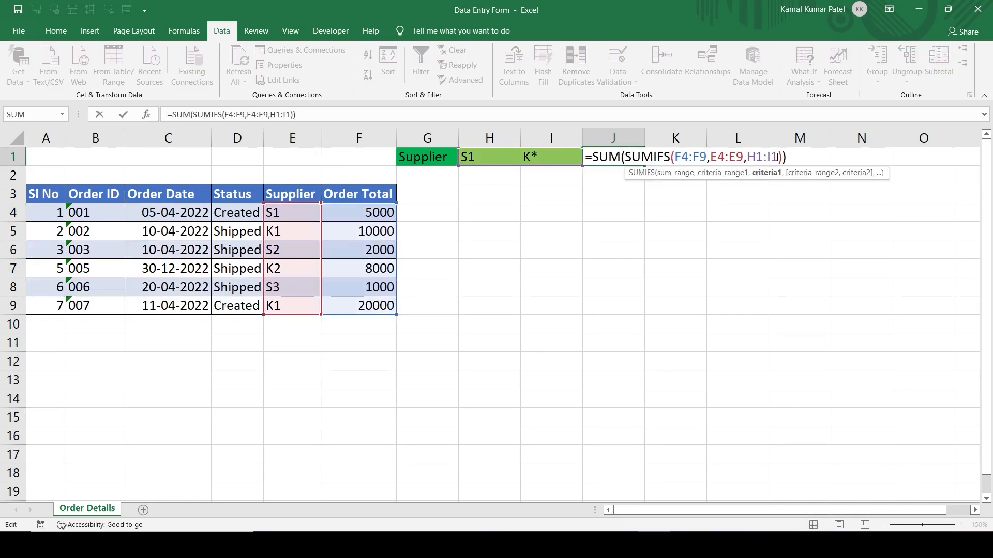
{"action": "type", "text": ","}
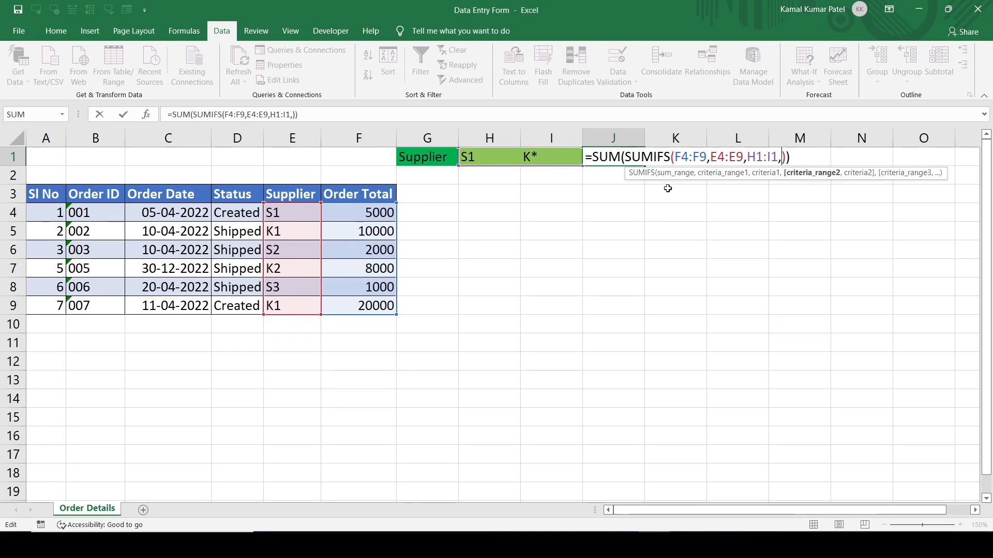
{"action": "left_click", "coordinate": [165, 213]}
{"action": "key", "text": "ctrl+shift+Down"}
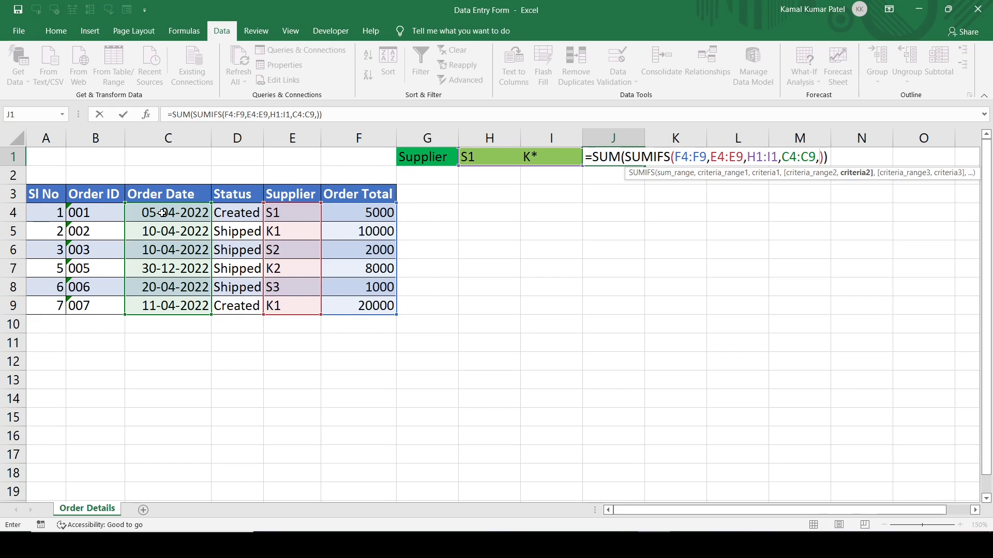
{"action": "type", "text": "\">10-04-2022\""}
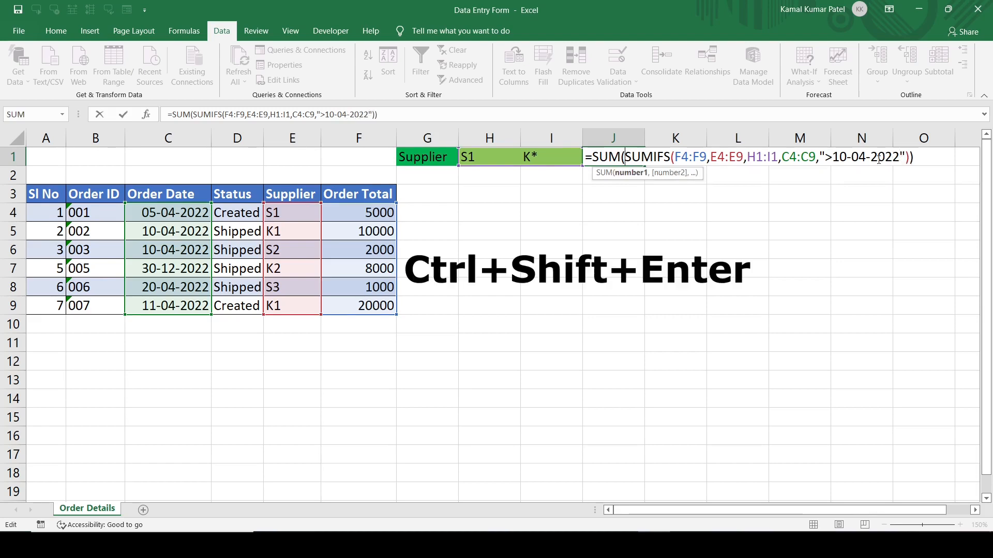
{"action": "key", "text": "ctrl+shift+Return"}
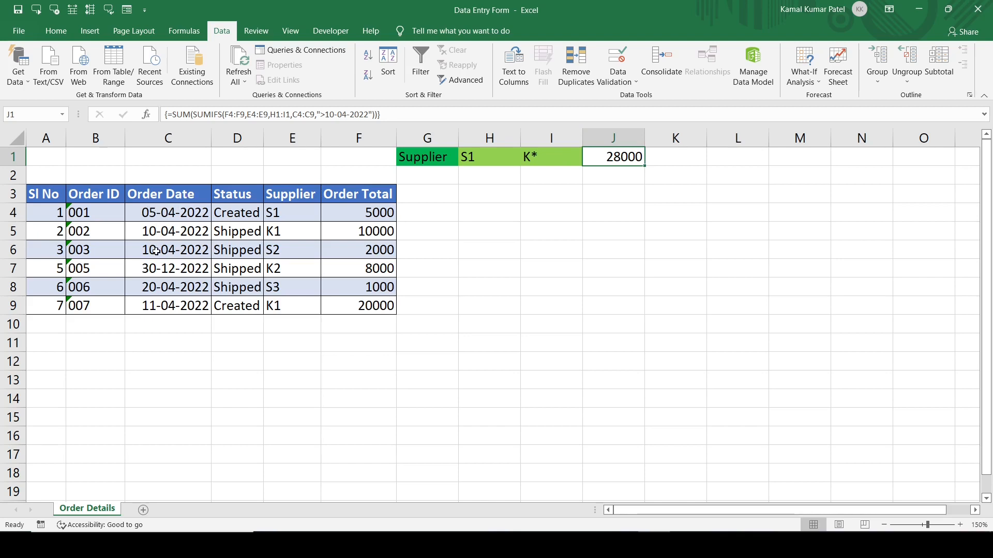
- Turn on filtering for the order table again and show only suppliers S1, K1 and K2
{"action": "left_click", "coordinate": [186, 249]}
{"action": "key", "text": "ctrl+shift+l"}
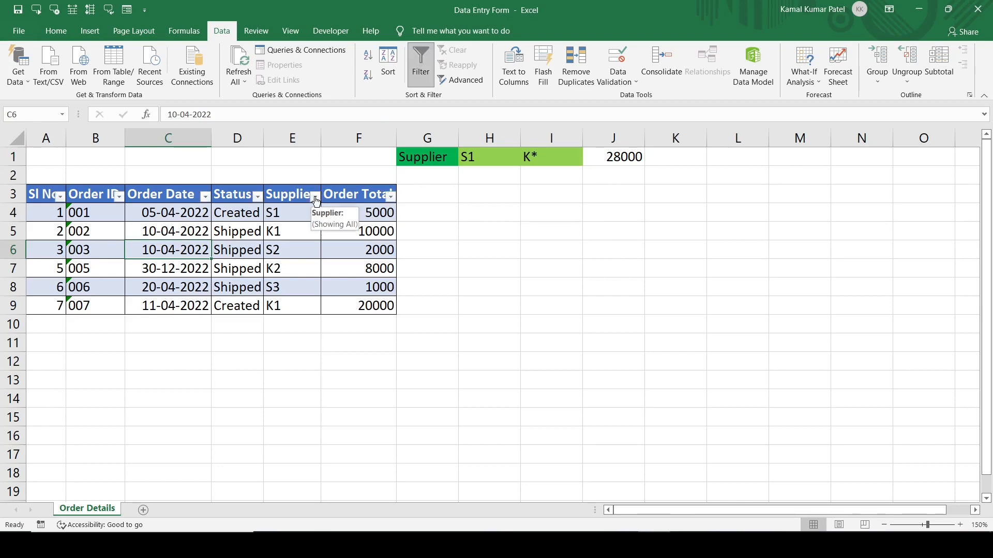
{"action": "left_click", "coordinate": [315, 197]}
{"action": "left_click", "coordinate": [183, 341]}
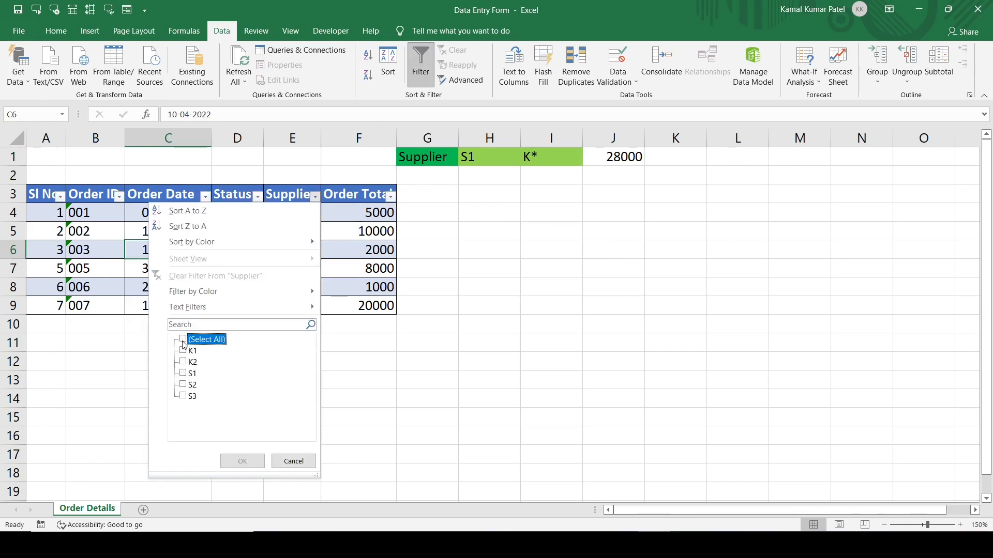
{"action": "left_click", "coordinate": [183, 374]}
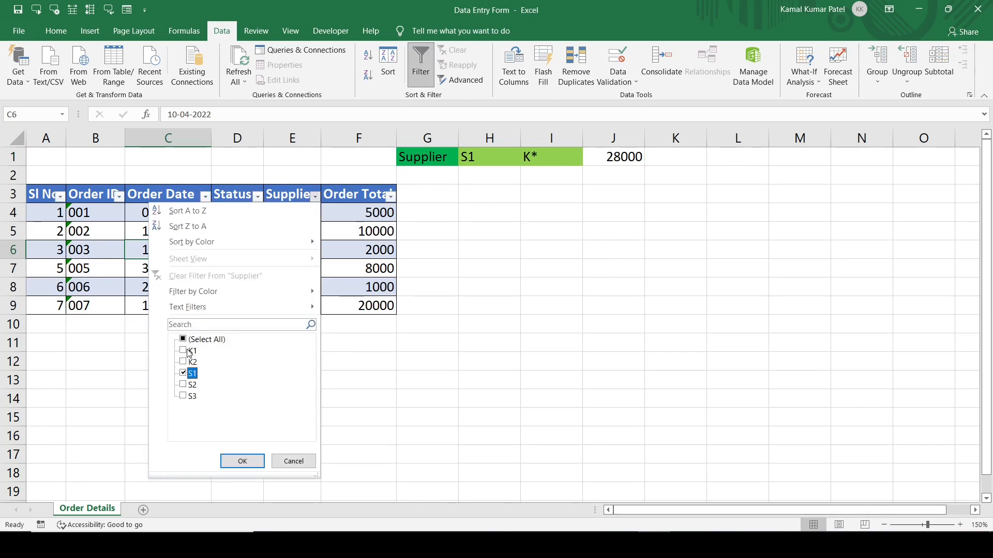
{"action": "left_click", "coordinate": [188, 353]}
{"action": "left_click", "coordinate": [187, 363]}
{"action": "left_click", "coordinate": [242, 461]}
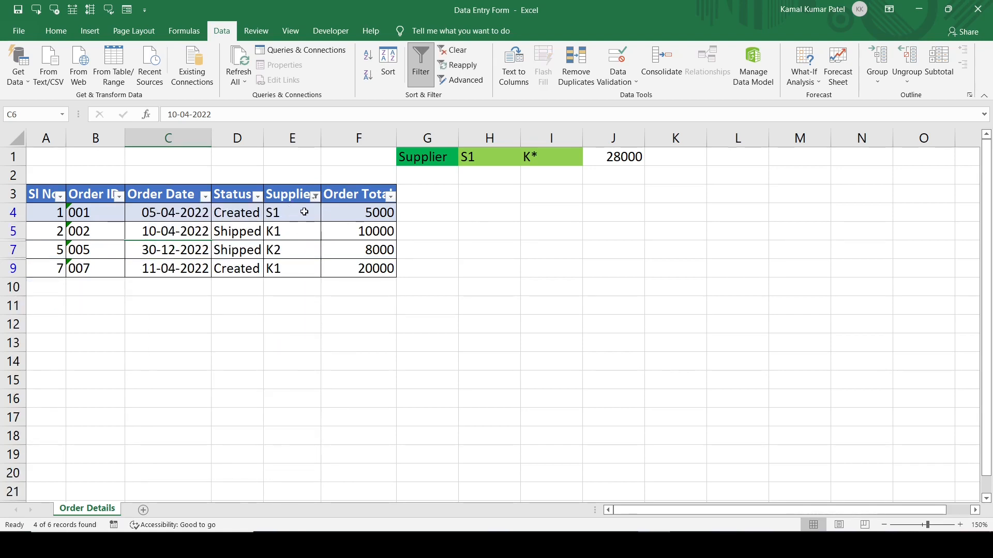
- Exclude April 05 and 10 from the Order Date filter to compare the remaining orders with J1, and remove all filters
{"action": "left_click", "coordinate": [205, 196]}
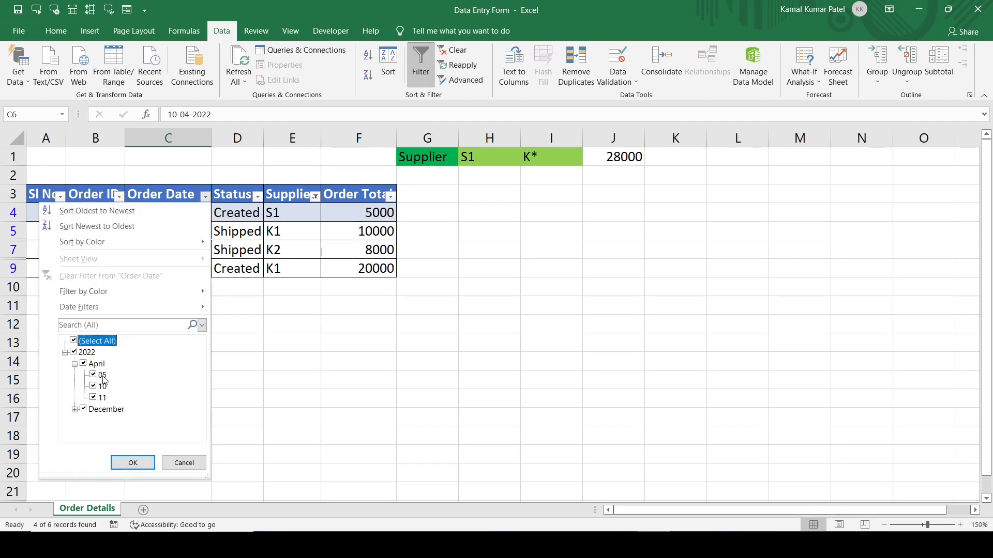
{"action": "left_click", "coordinate": [100, 375]}
{"action": "left_click", "coordinate": [102, 387]}
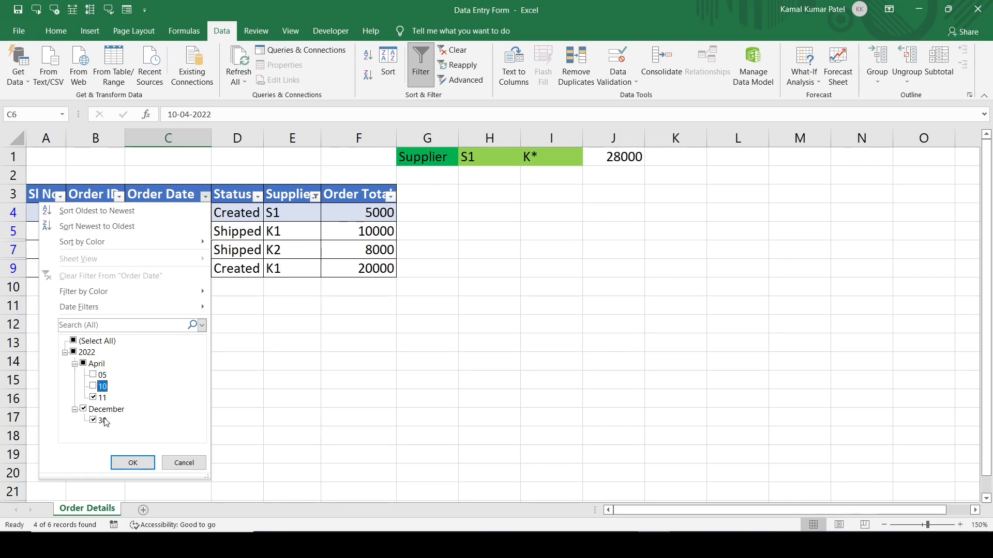
{"action": "left_click", "coordinate": [133, 462]}
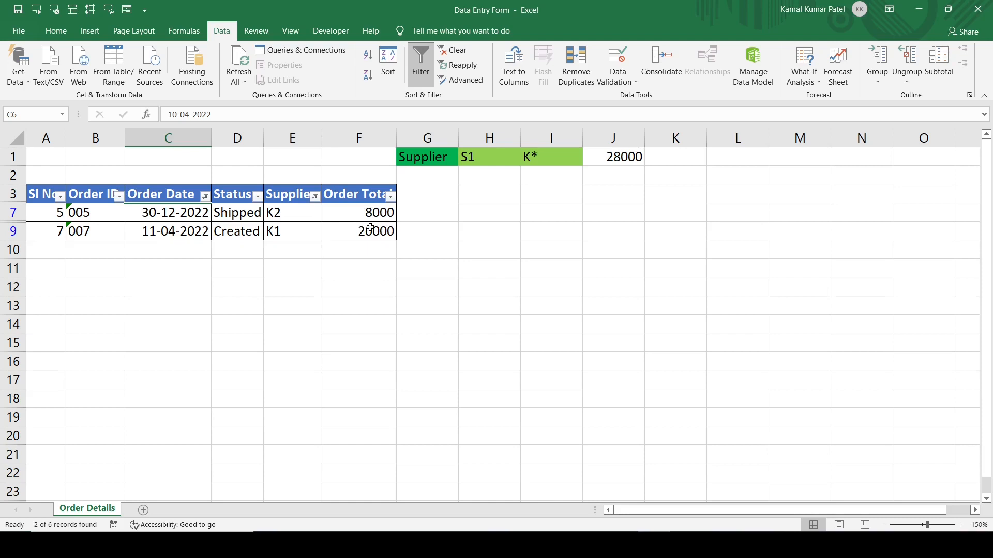
{"action": "key", "text": "ctrl+shift+l"}
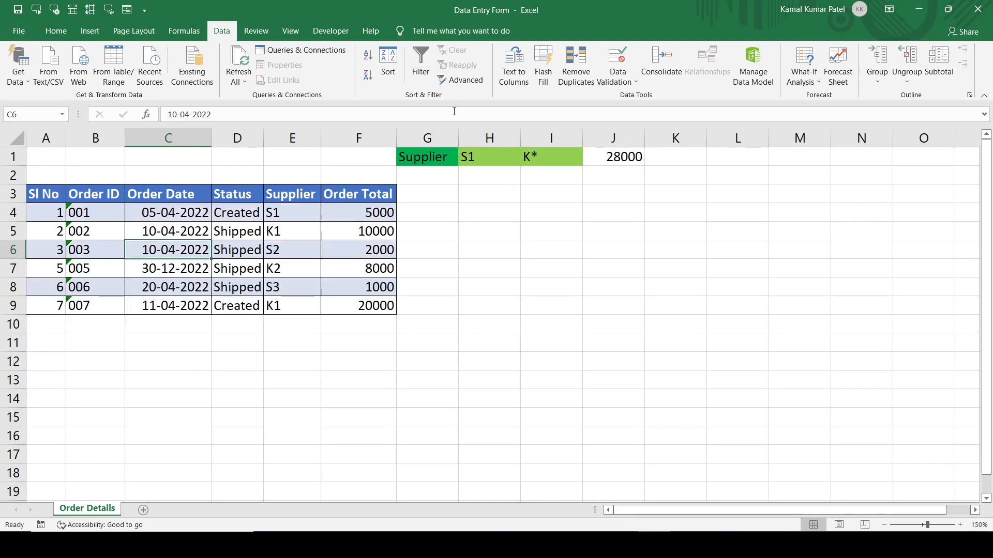
- Open the array formula in J1 for editing
{"action": "double_click", "coordinate": [626, 158]}
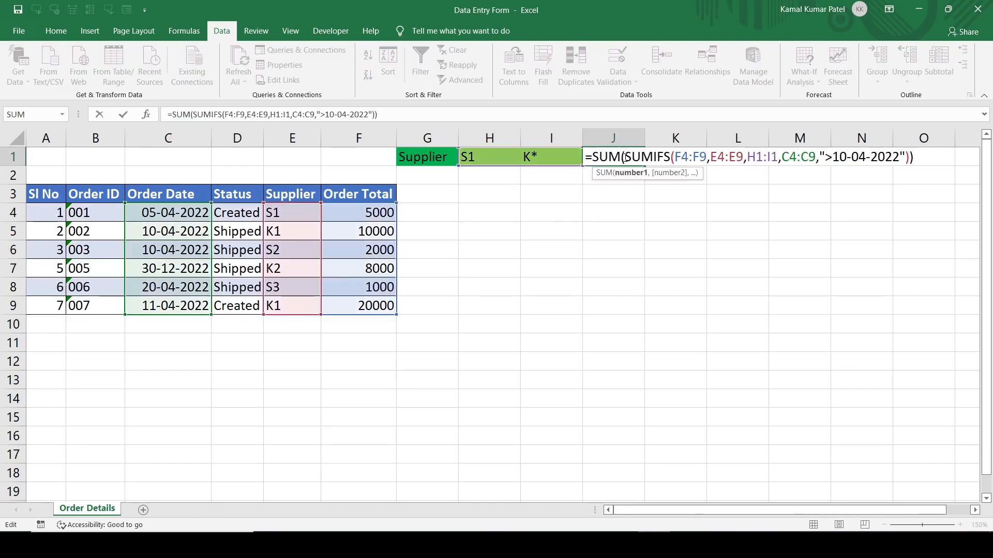